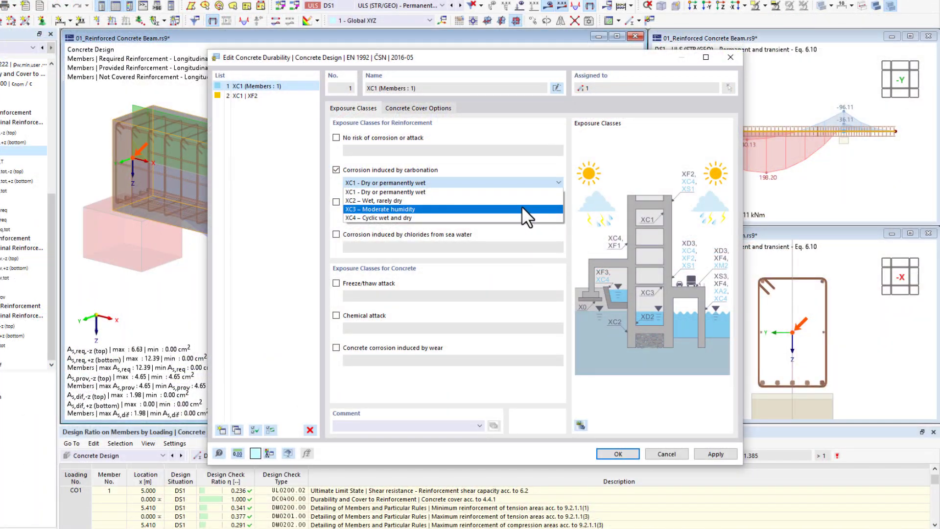
- Jump to the Stabbewehrung pages under 11 Bemessungsübersicht in the printout report
{"action": "left_click", "coordinate": [526, 210]}
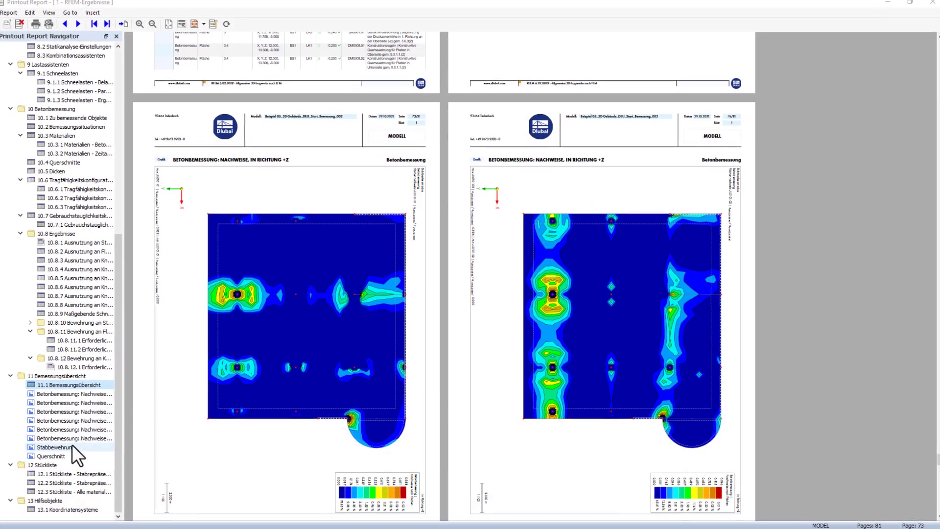
- Set Concrete design to ACI 318 (Edition 2019) under the model's base data standards
{"action": "left_click", "coordinate": [71, 445]}
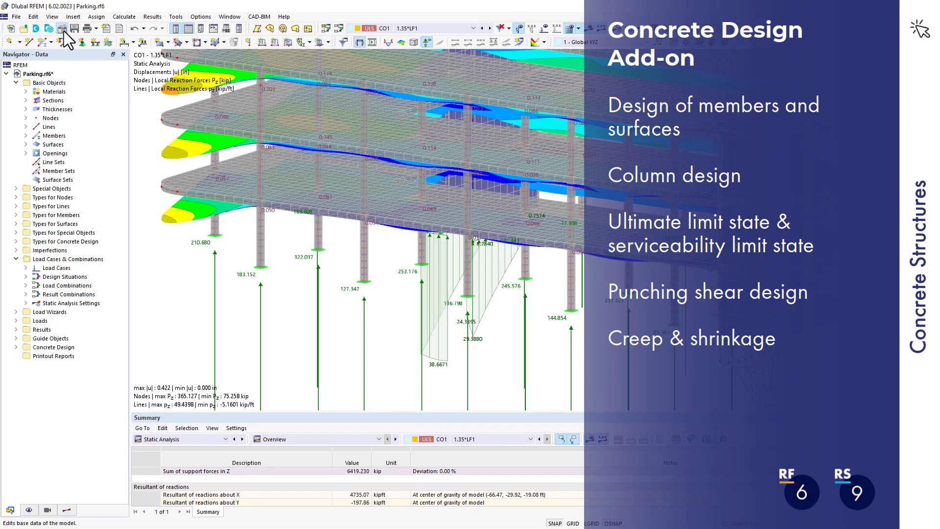
{"action": "left_click", "coordinate": [62, 29]}
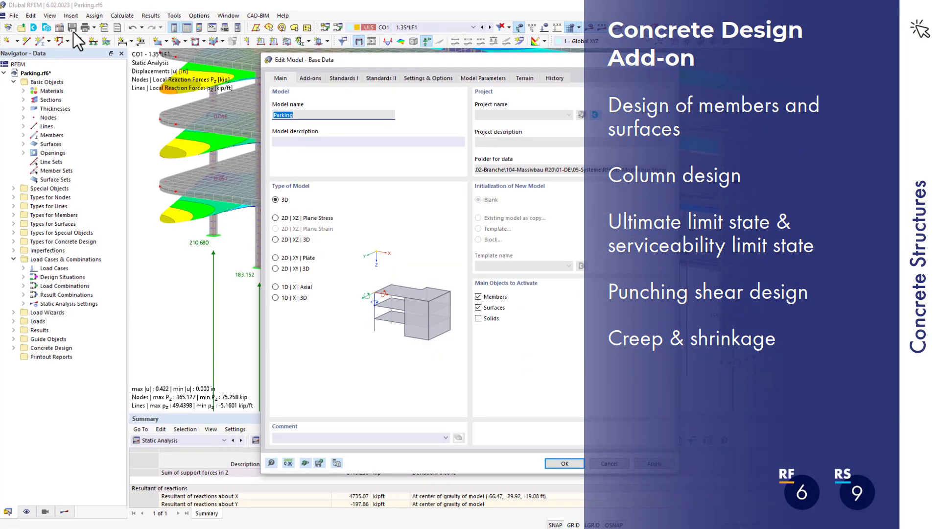
{"action": "left_click", "coordinate": [283, 57]}
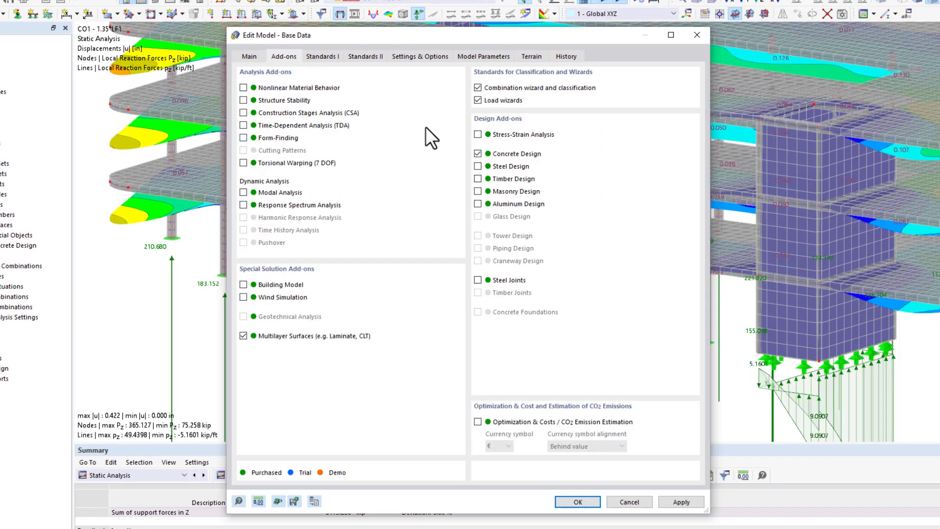
{"action": "left_click", "coordinate": [331, 58]}
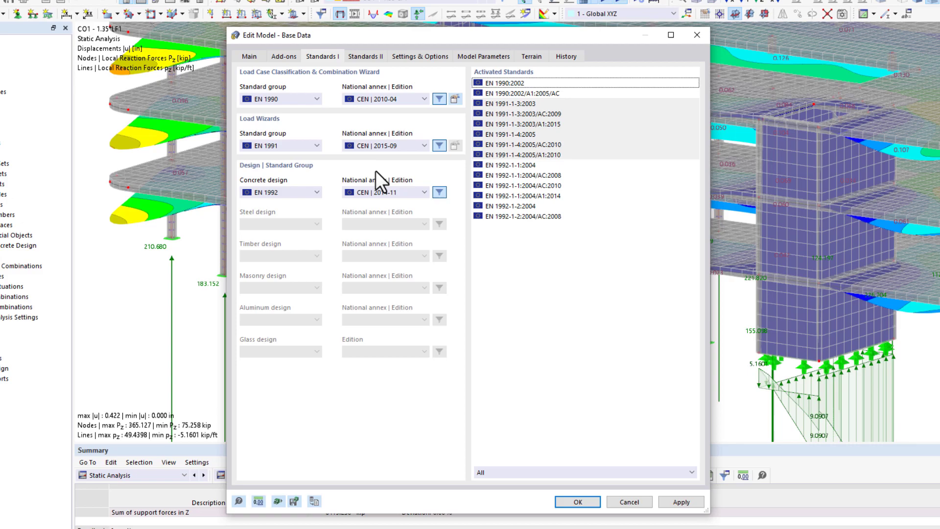
{"action": "left_click", "coordinate": [385, 192]}
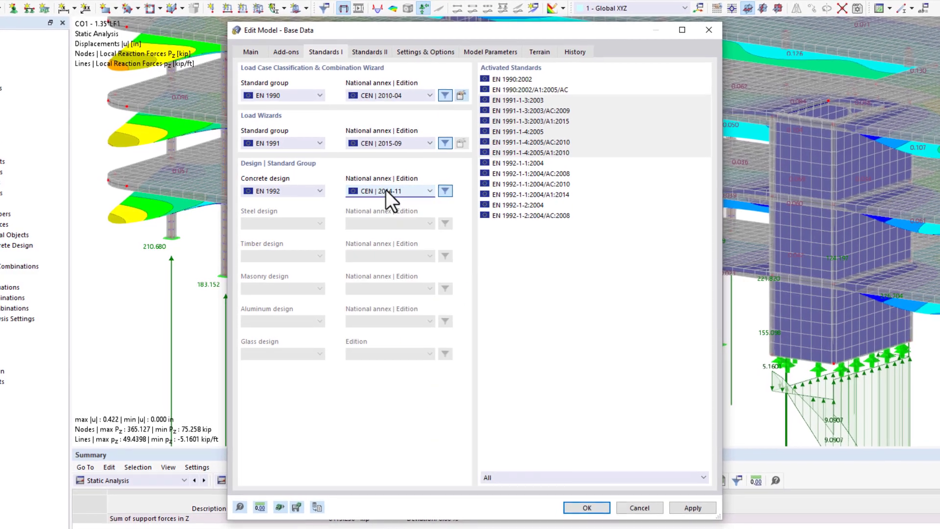
{"action": "left_click", "coordinate": [321, 190]}
{"action": "left_click", "coordinate": [302, 207]}
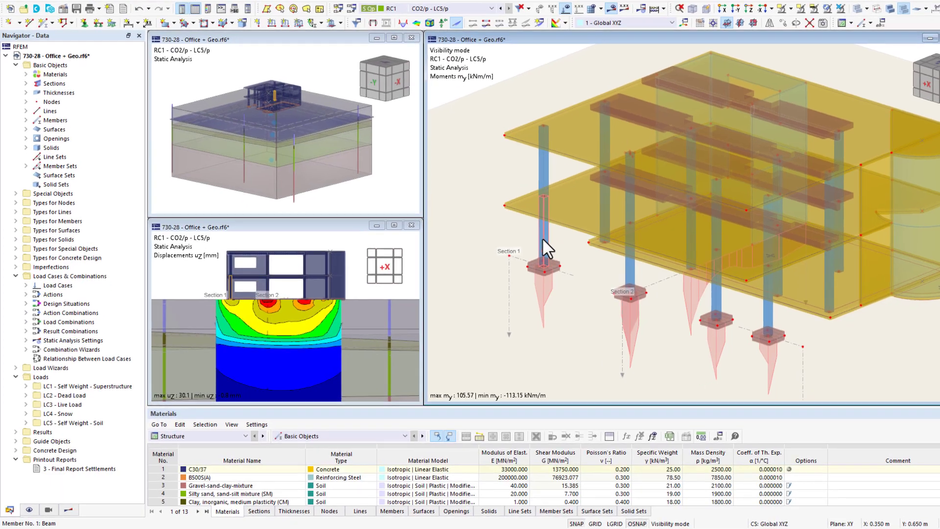
- Assign the '1 - Standard' concrete effective lengths to member 1
{"action": "double_click", "coordinate": [523, 250]}
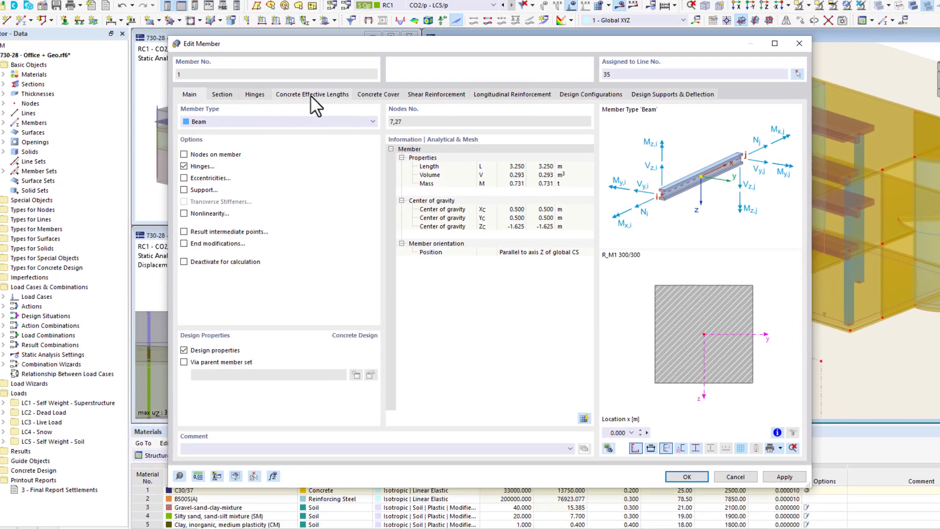
{"action": "left_click", "coordinate": [311, 95]}
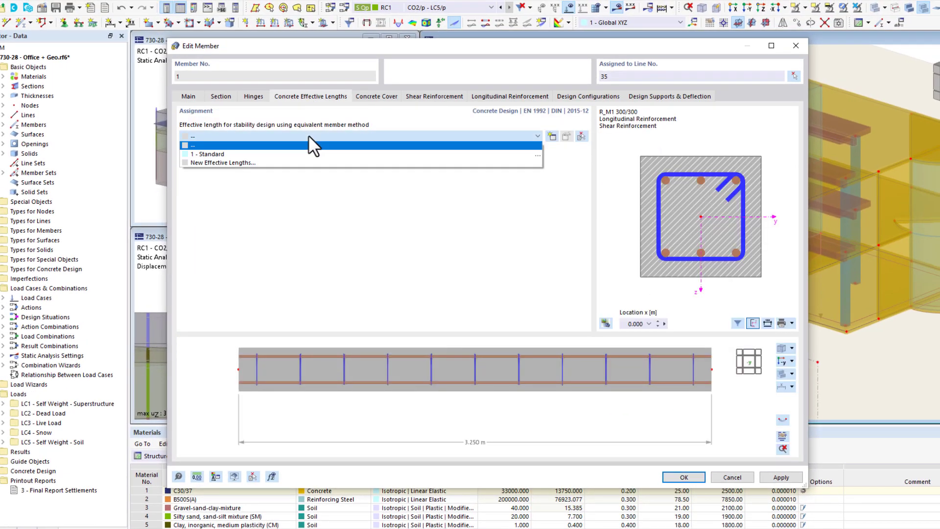
{"action": "left_click", "coordinate": [307, 151]}
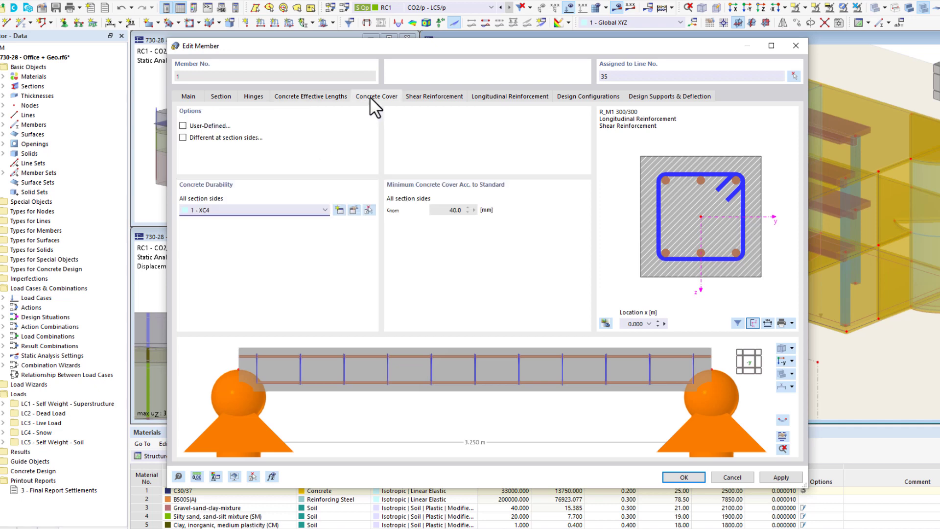
- Set member 1's freeze/thaw attack to XF2 with de-icing agent, giving durability XC4 | XF2
{"action": "left_click", "coordinate": [353, 209]}
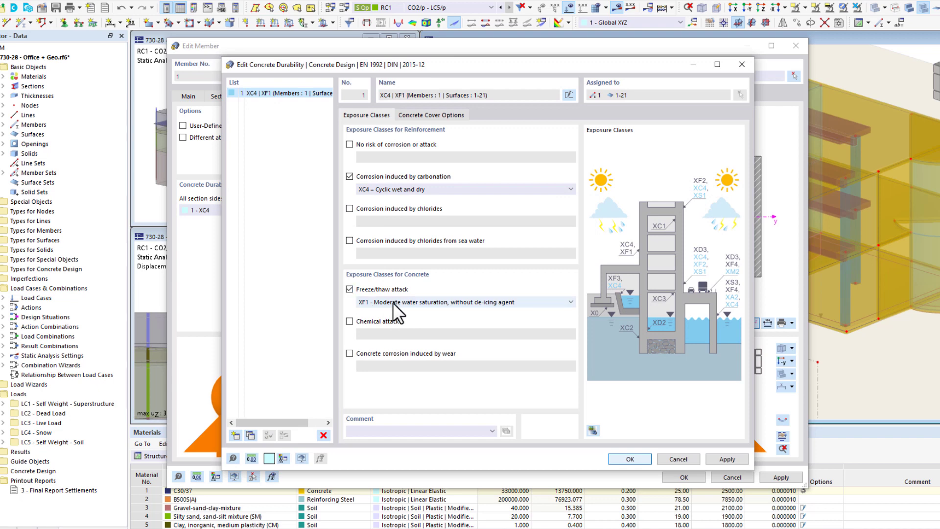
{"action": "left_click", "coordinate": [392, 302]}
{"action": "left_click", "coordinate": [393, 317]}
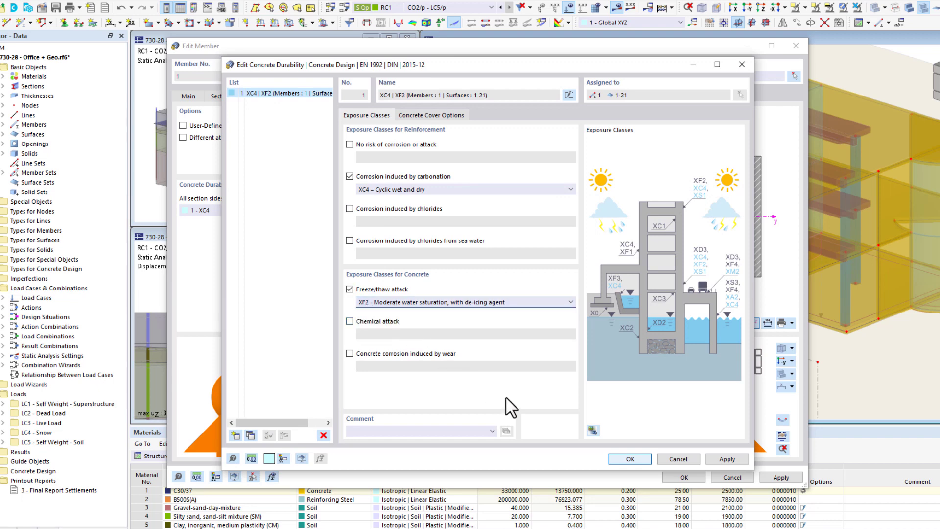
{"action": "left_click", "coordinate": [613, 459]}
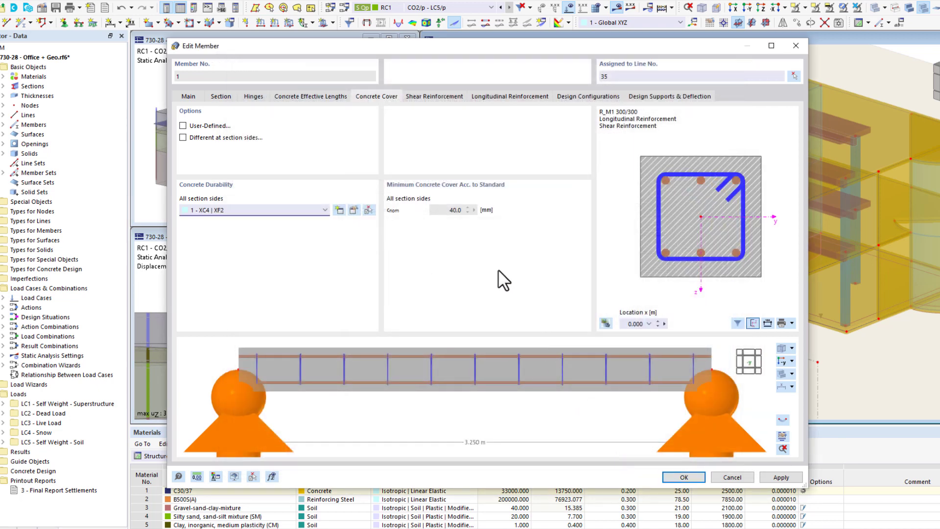
- Make member 1's stirrups C | Two legged | Open at 0.250 m spacing, 14 stirrups
{"action": "left_click", "coordinate": [419, 100]}
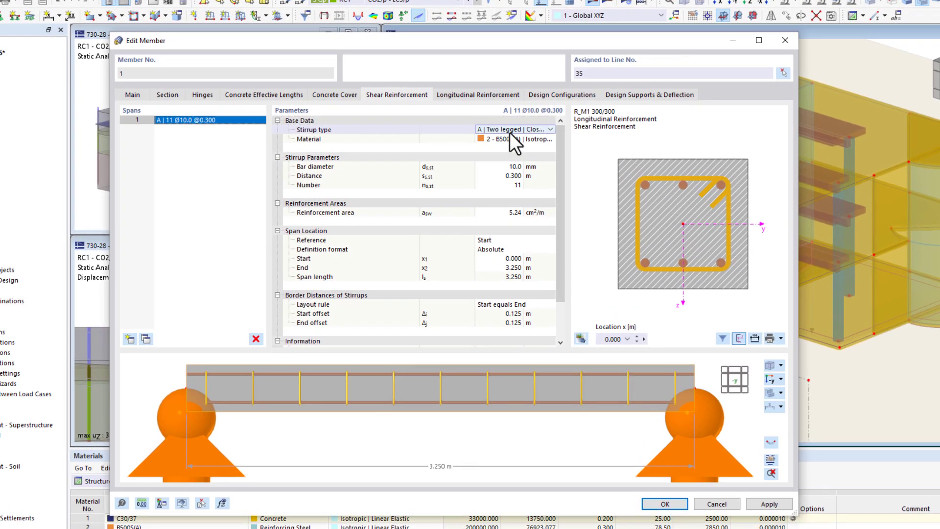
{"action": "left_click", "coordinate": [510, 133]}
{"action": "left_click", "coordinate": [511, 155]}
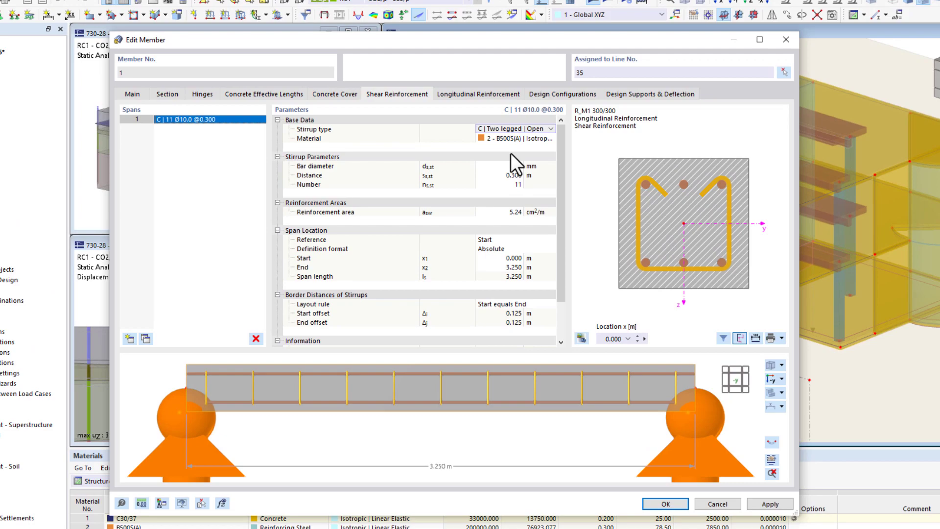
{"action": "double_click", "coordinate": [516, 169]}
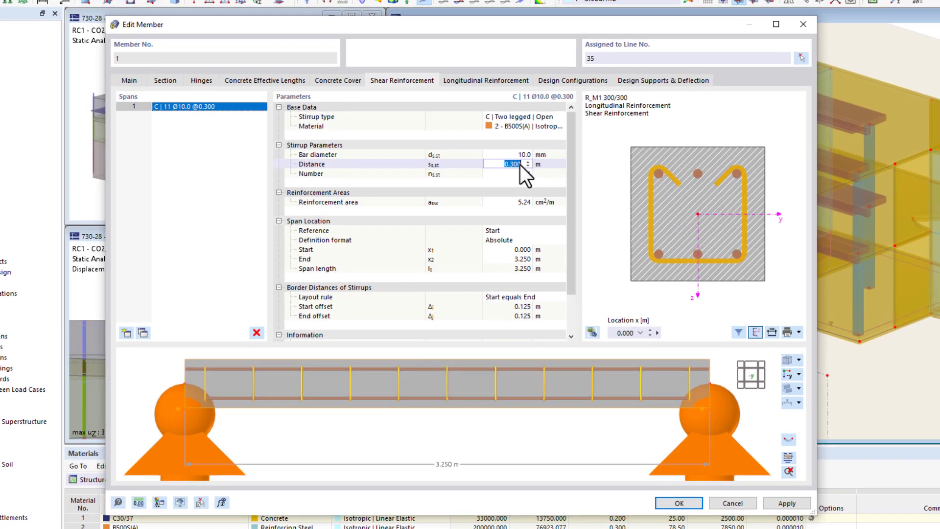
{"action": "type", "text": "0,25"}
{"action": "double_click", "coordinate": [523, 169]}
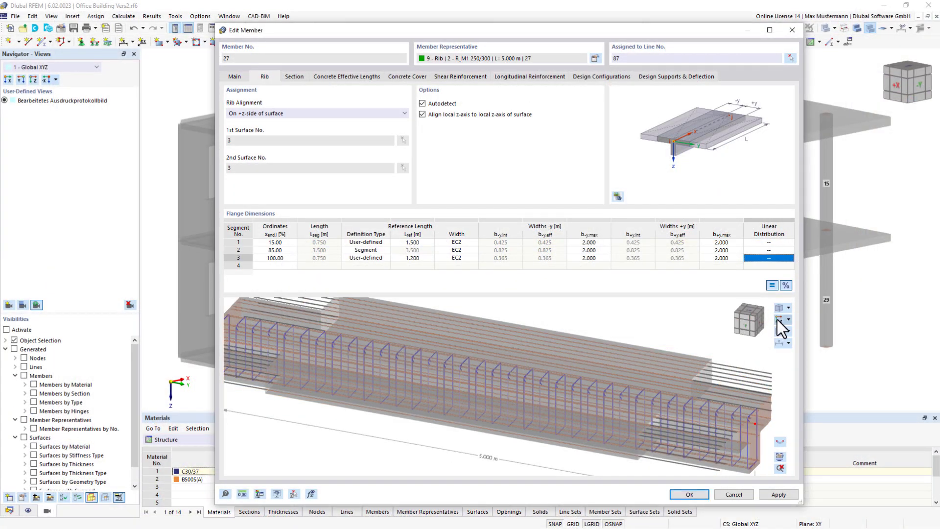
- Taper rib member 27's flange width From Start in segment 1 and To End in segment 3
{"action": "left_click", "coordinate": [777, 319]}
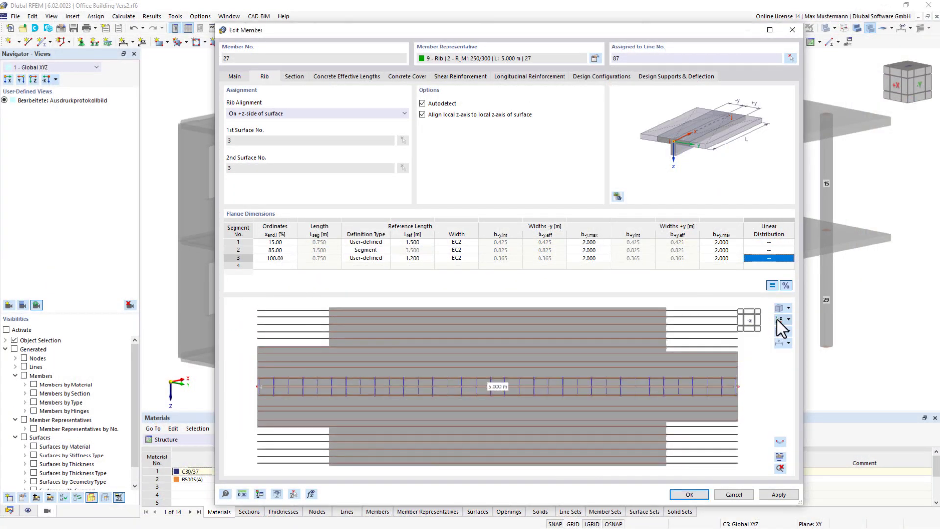
{"action": "left_click", "coordinate": [785, 242]}
{"action": "left_click", "coordinate": [782, 256]}
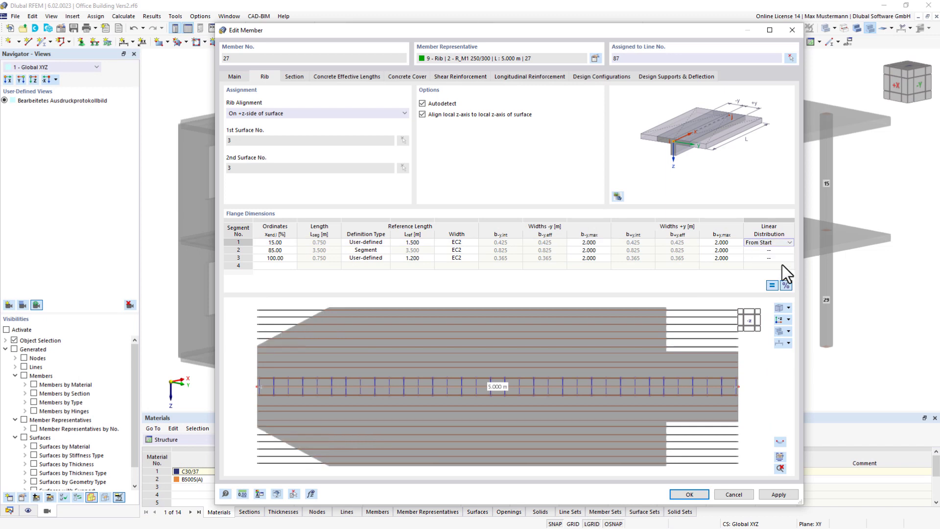
{"action": "left_click", "coordinate": [782, 263]}
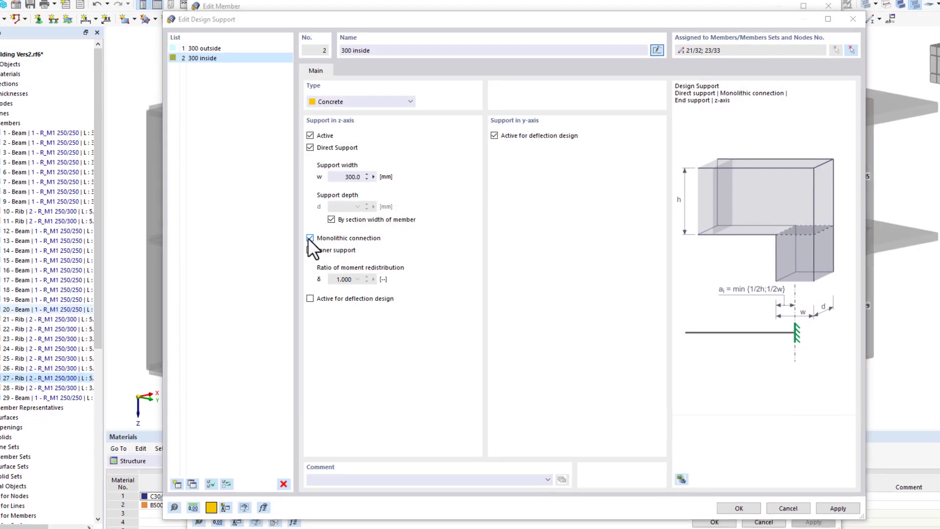
- Make '300 inside' a non-monolithic inner support that is active for deflection design
{"action": "left_click", "coordinate": [307, 240]}
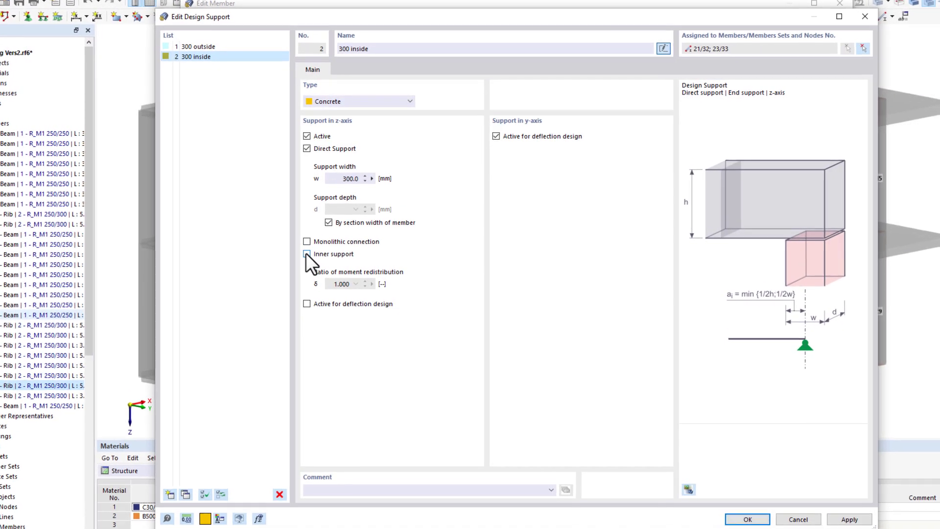
{"action": "left_click", "coordinate": [306, 253]}
{"action": "left_click", "coordinate": [300, 314]}
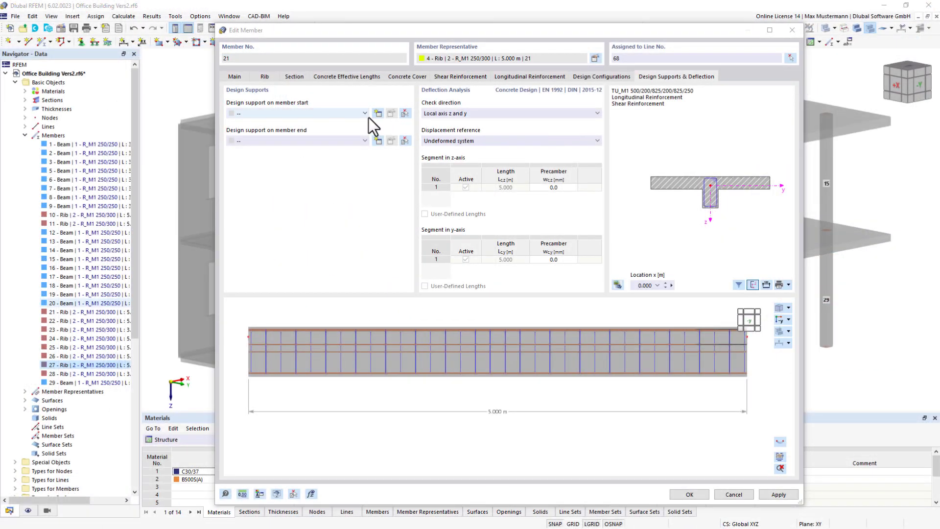
- Assign member 21 design supports '300 outside' at start and '300 inside' at end
{"action": "left_click", "coordinate": [368, 116]}
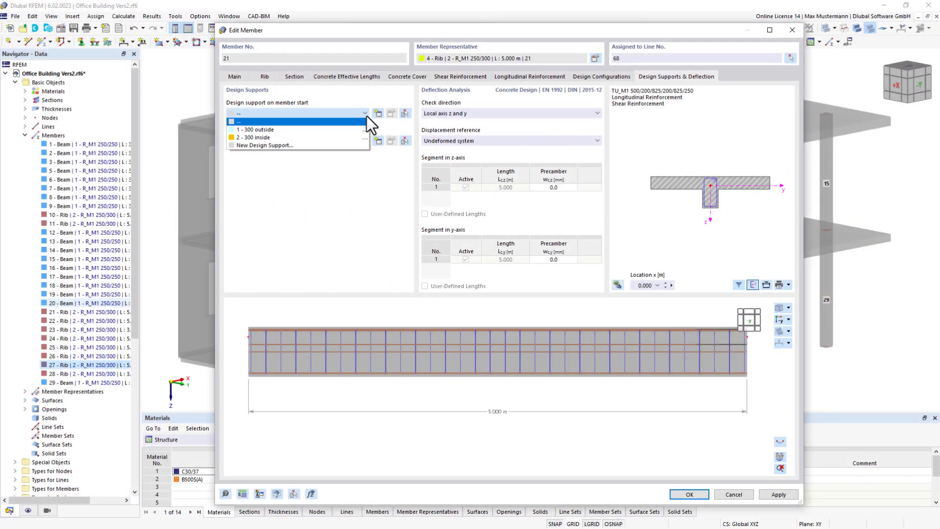
{"action": "left_click", "coordinate": [346, 129]}
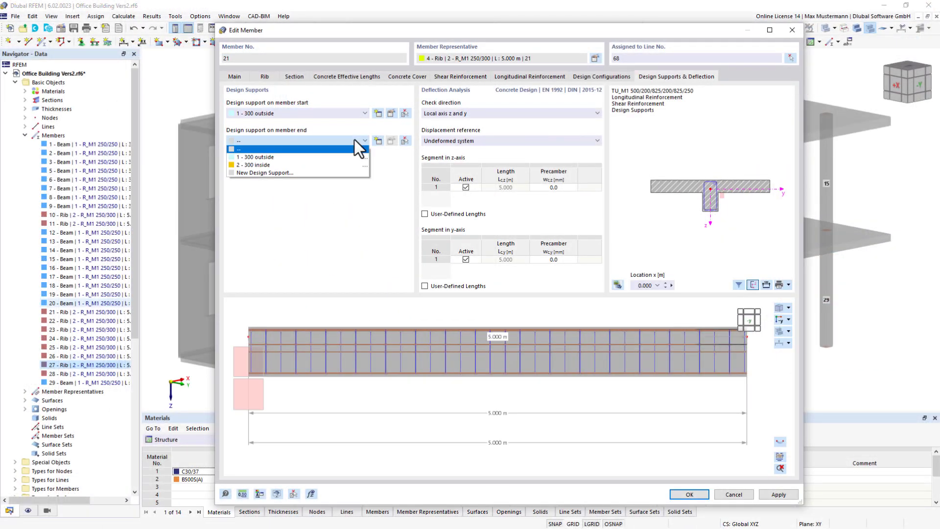
{"action": "left_click", "coordinate": [346, 163]}
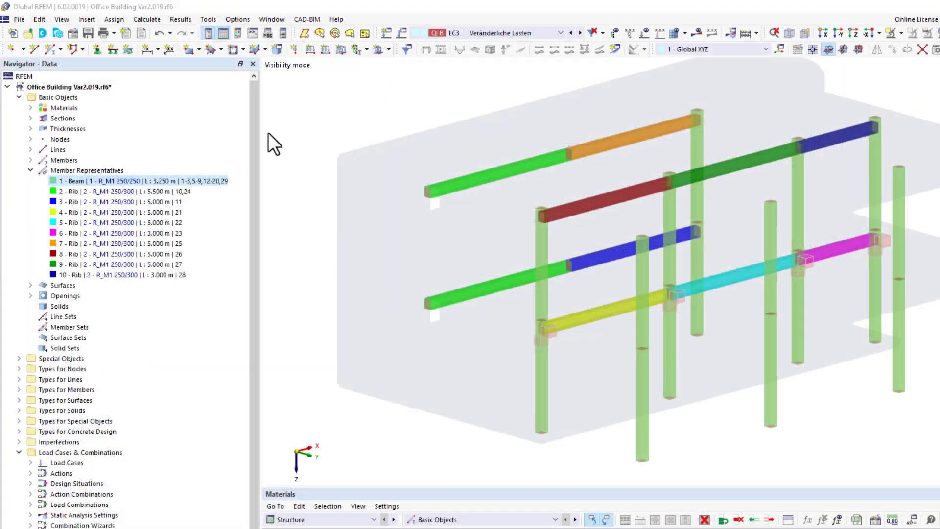
- Lower the Beam representative's longitudinal reinforcement from 6 to 4 Ø14 bars (6.16 cm²)
{"action": "double_click", "coordinate": [206, 179]}
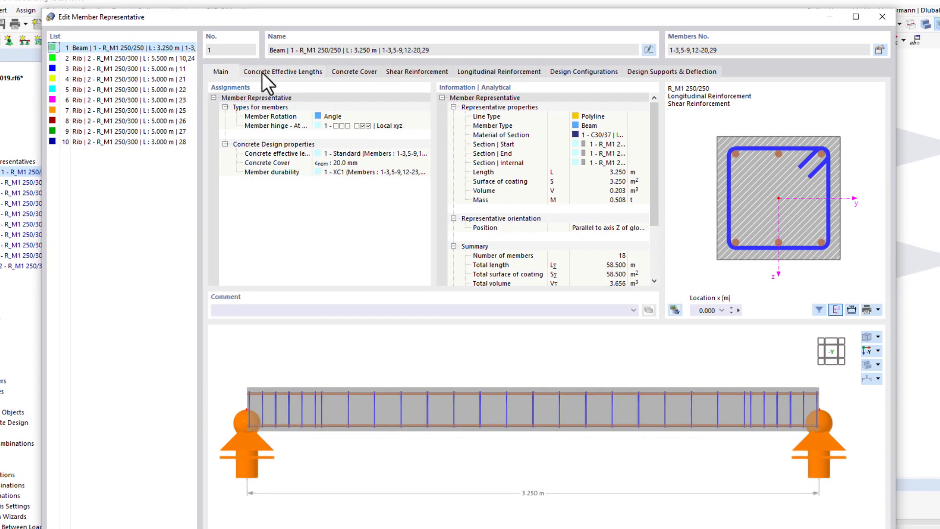
{"action": "left_click", "coordinate": [262, 73]}
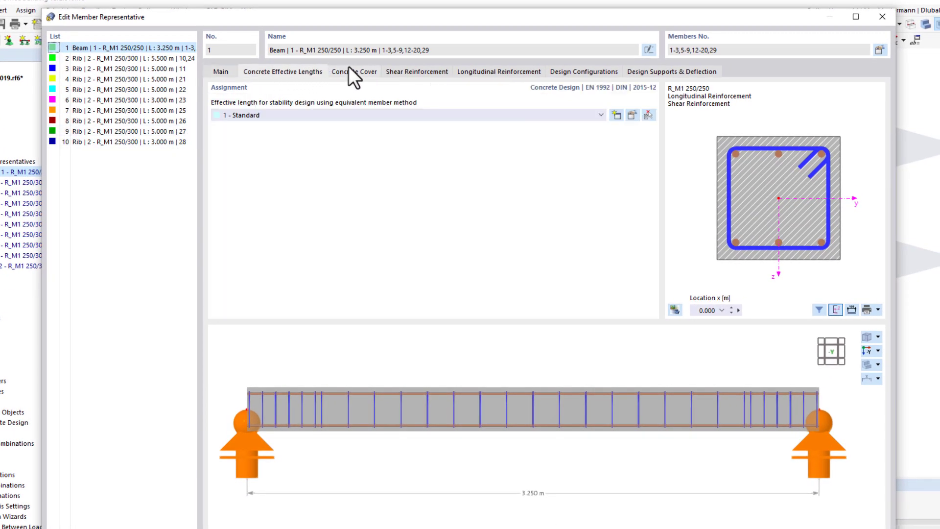
{"action": "left_click", "coordinate": [408, 74]}
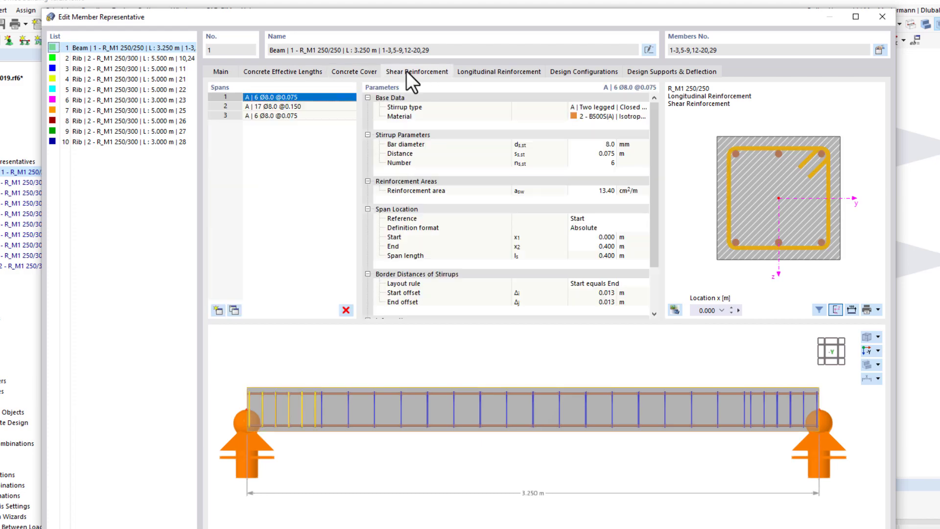
{"action": "left_click", "coordinate": [498, 71]}
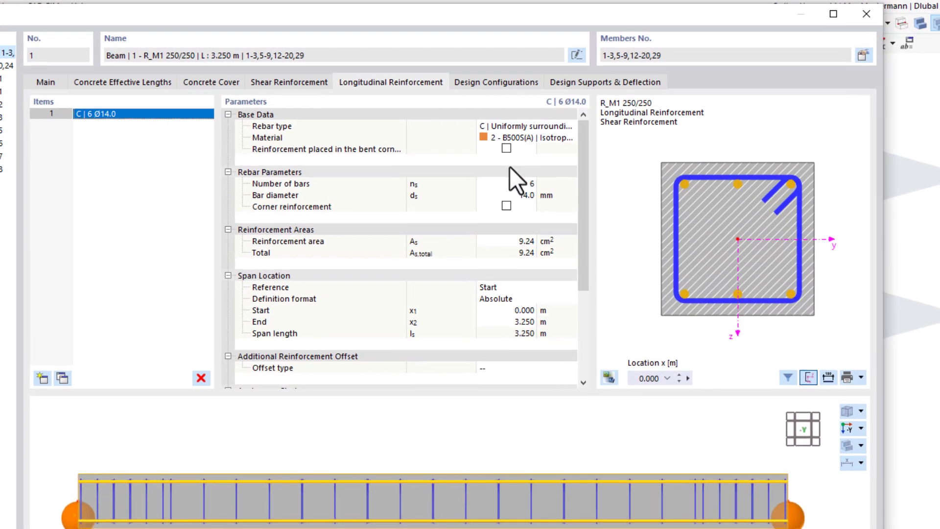
{"action": "left_click", "coordinate": [524, 188]}
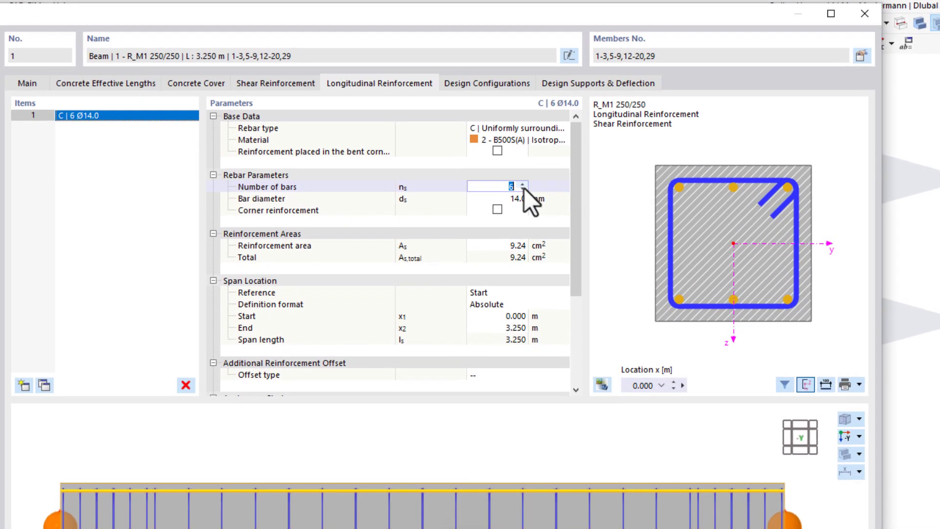
{"action": "left_click", "coordinate": [524, 189]}
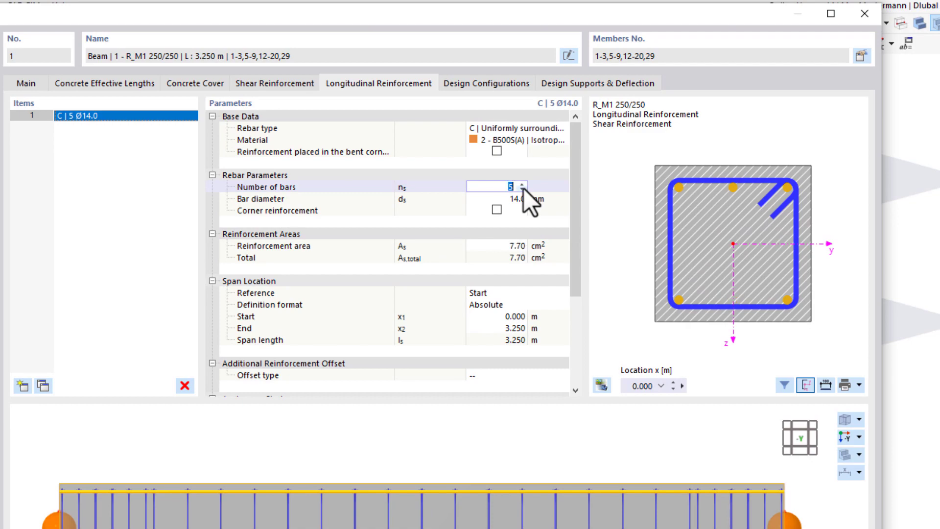
{"action": "left_click", "coordinate": [524, 189]}
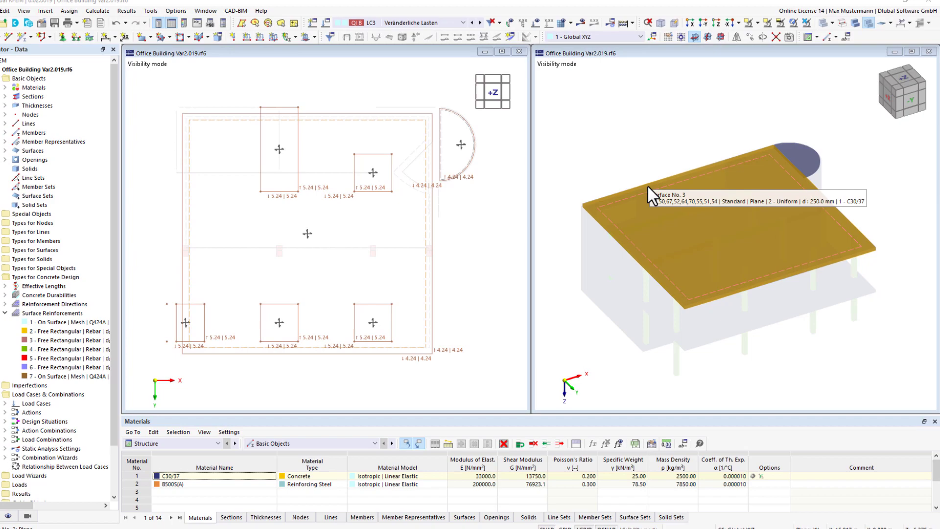
- Duplicate surface 3's Q424A mesh reinforcement as item 7 and switch it to Q524A (5.24 cm²/m)
{"action": "double_click", "coordinate": [641, 198]}
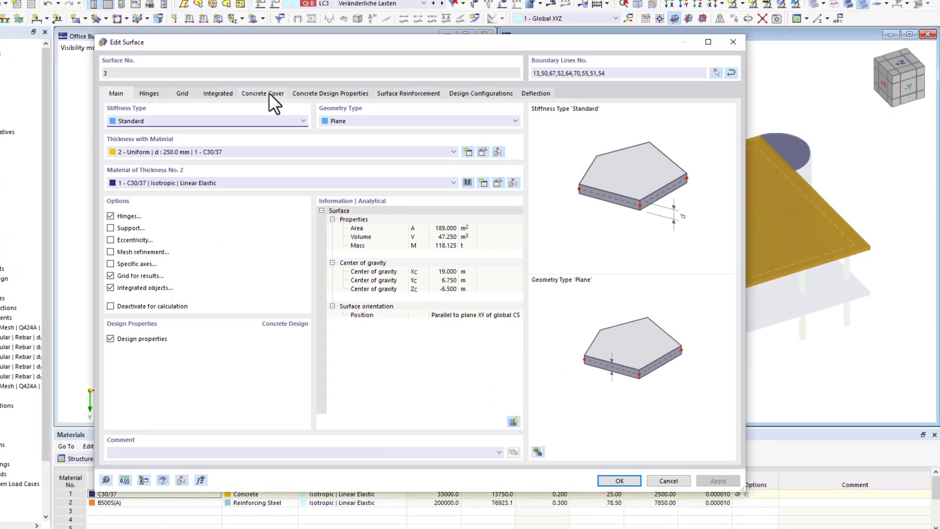
{"action": "left_click", "coordinate": [263, 92]}
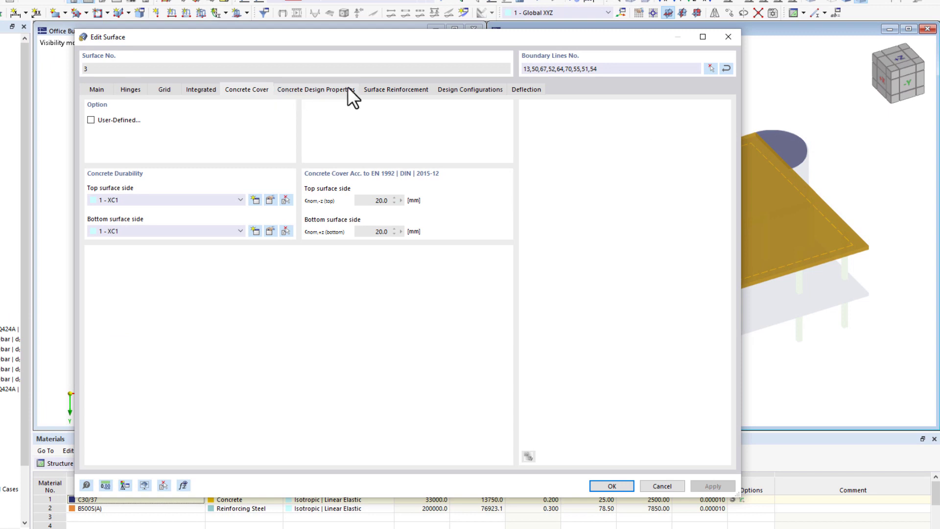
{"action": "left_click", "coordinate": [390, 89]}
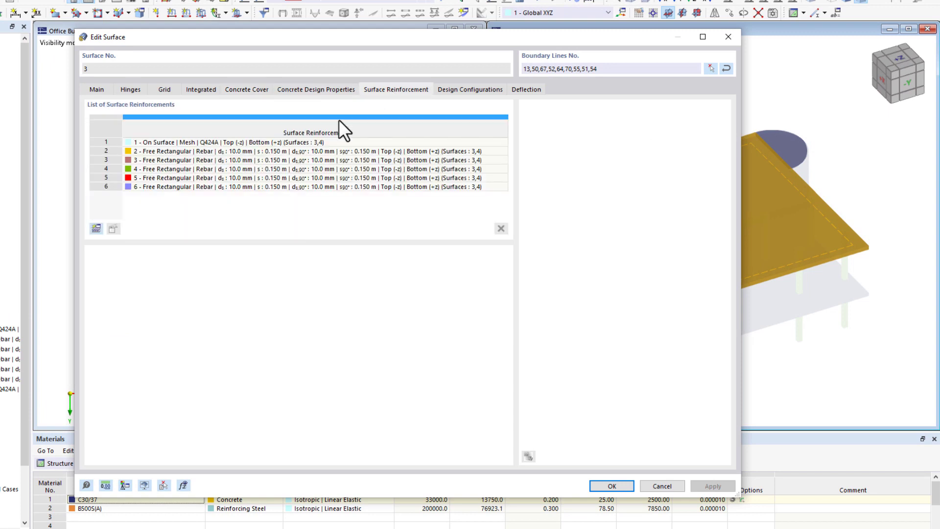
{"action": "left_click", "coordinate": [310, 142]}
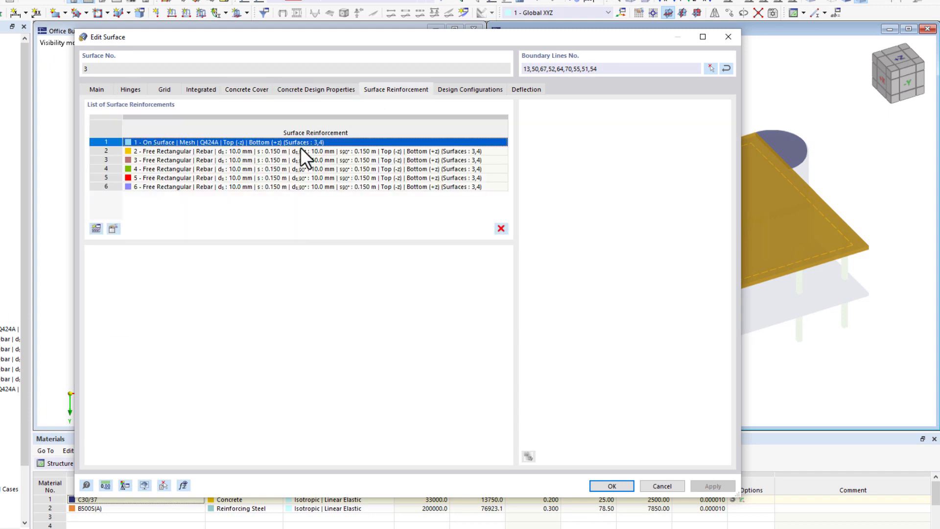
{"action": "left_click", "coordinate": [113, 228]}
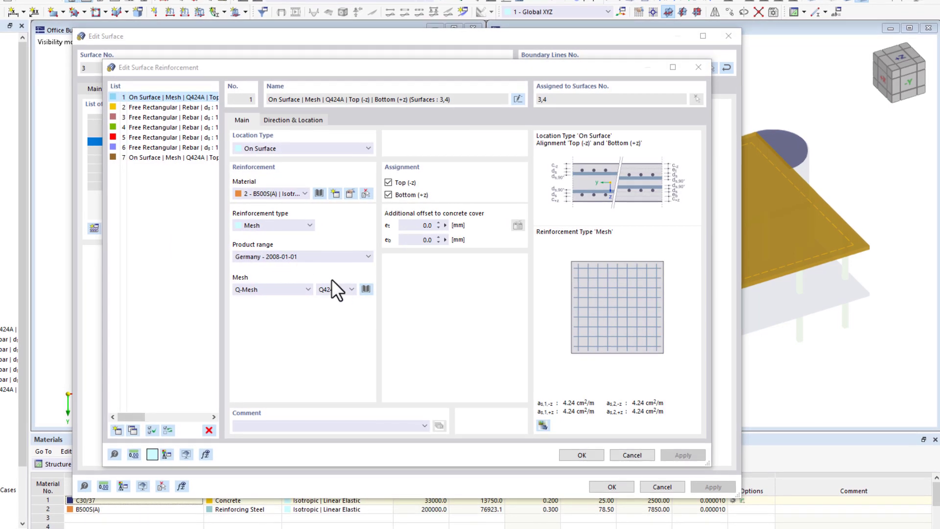
{"action": "left_click", "coordinate": [347, 290]}
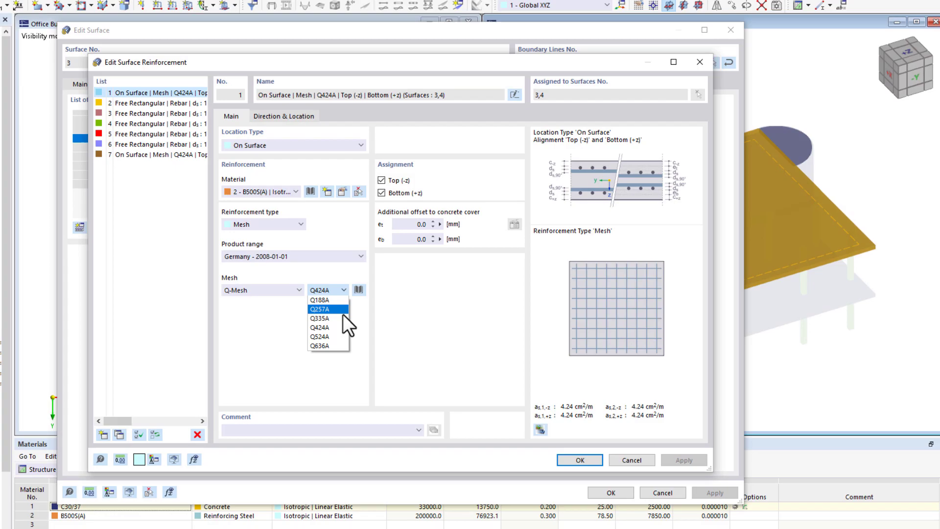
{"action": "left_click", "coordinate": [339, 335]}
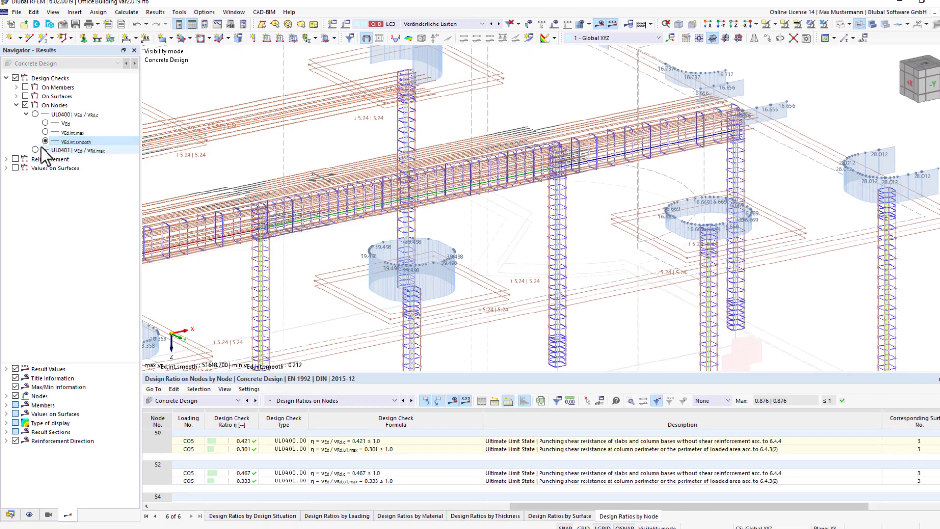
- Turn on the Concrete Design Reinforcement result to display provided slab reinforcement around the columns
{"action": "left_click", "coordinate": [16, 158]}
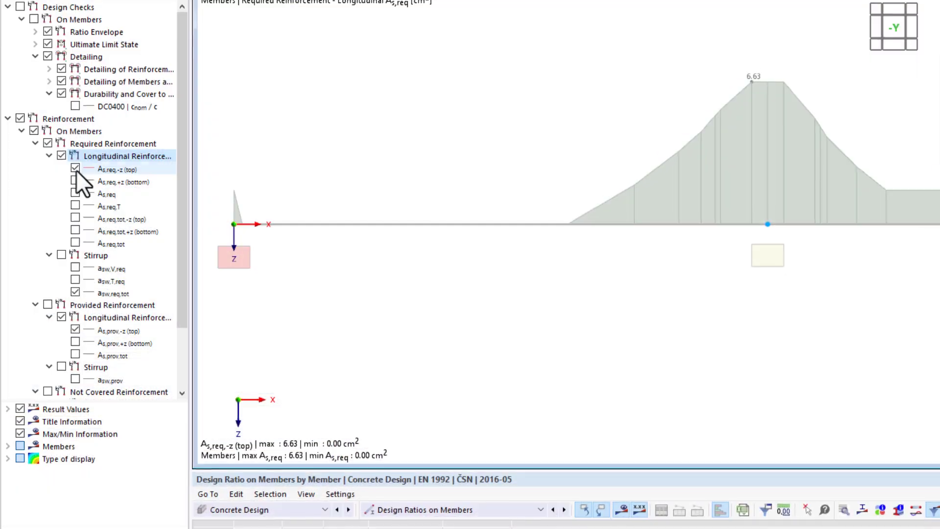
- Plot the beam's required bottom and stirrup reinforcement, then the slab's a_s,prov,1,-z, and locate check UL0101.01
{"action": "left_click", "coordinate": [75, 182]}
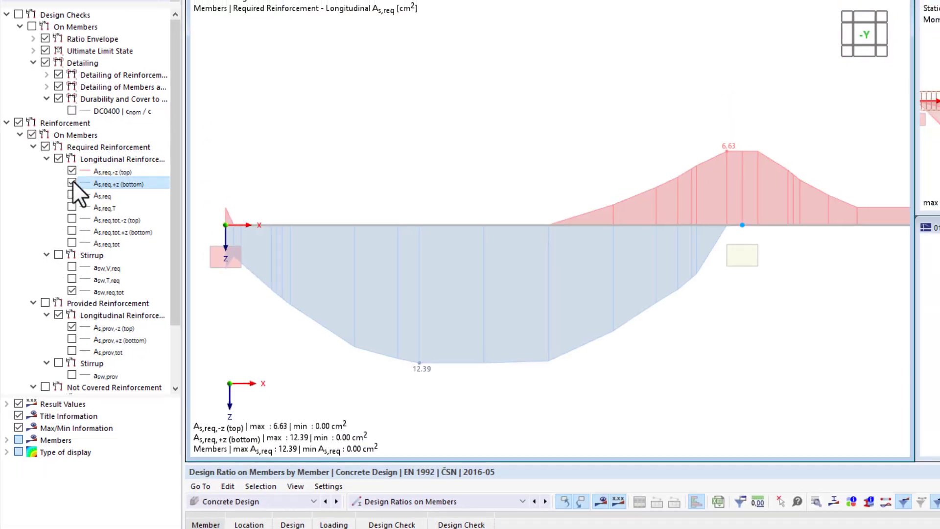
{"action": "left_click", "coordinate": [52, 254]}
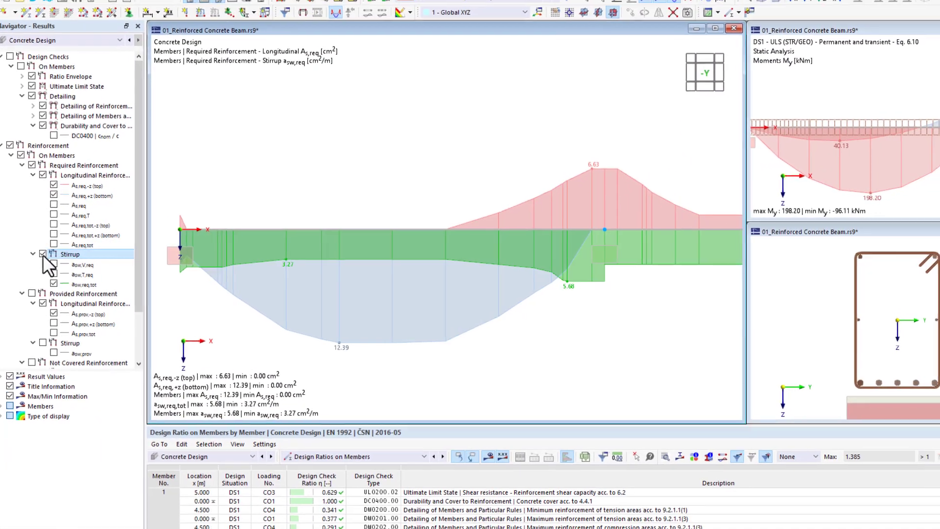
{"action": "left_click", "coordinate": [27, 290]}
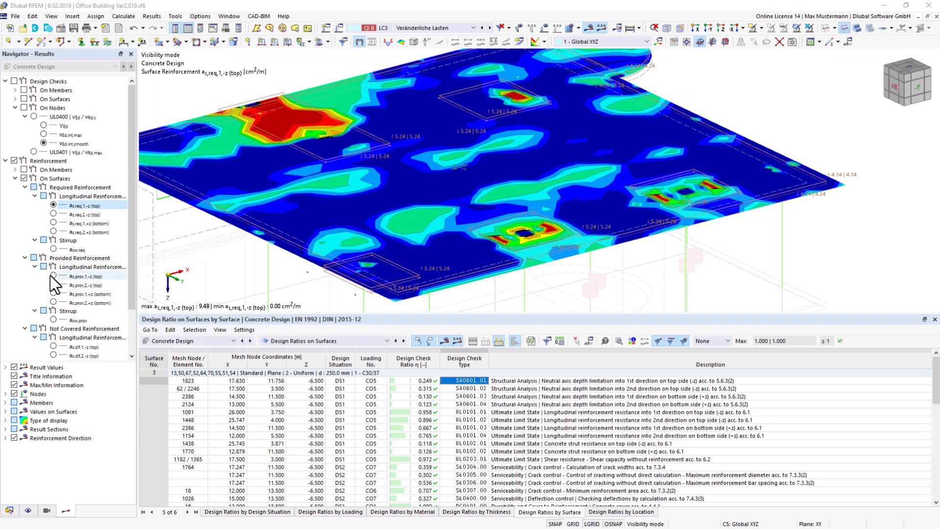
{"action": "left_click", "coordinate": [53, 277]}
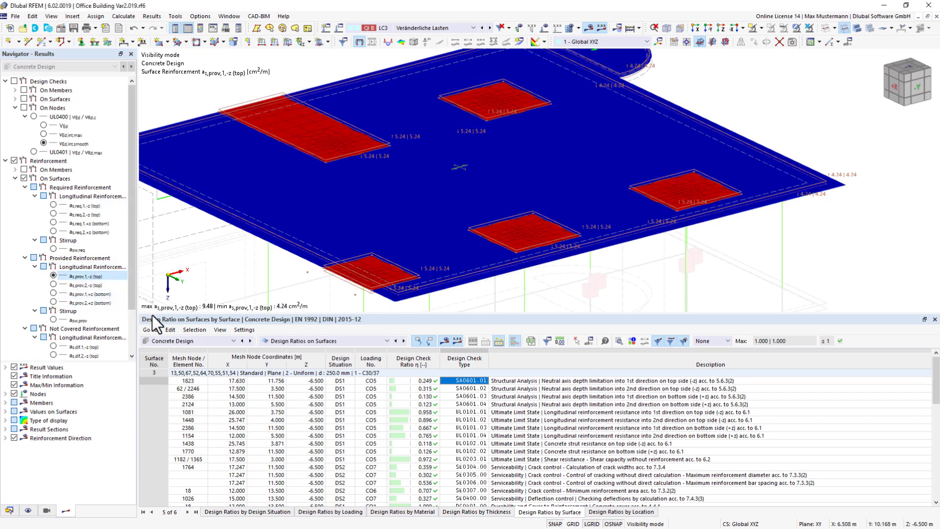
{"action": "left_click", "coordinate": [472, 414]}
- Open Design Check Details for UL0101.01 and scroll through its calculation formulas
{"action": "double_click", "coordinate": [473, 415]}
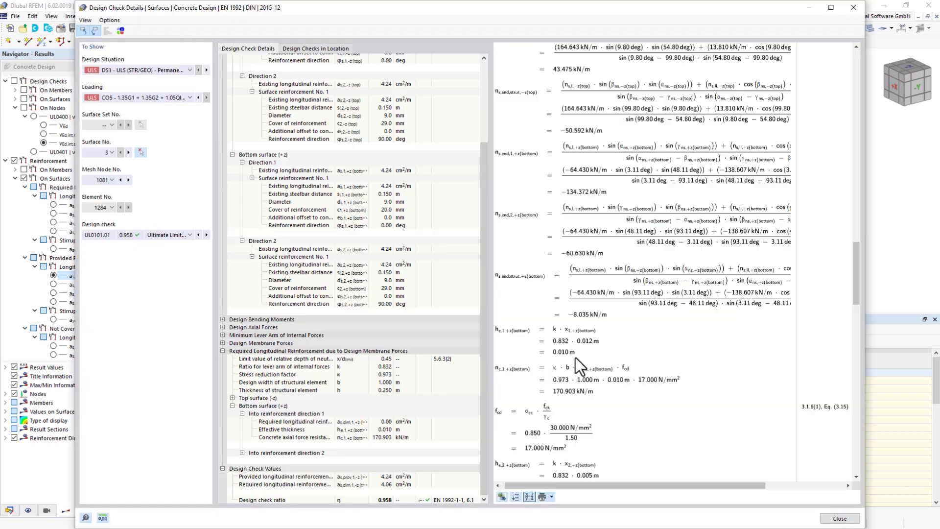
{"action": "middle_click", "coordinate": [766, 333]}
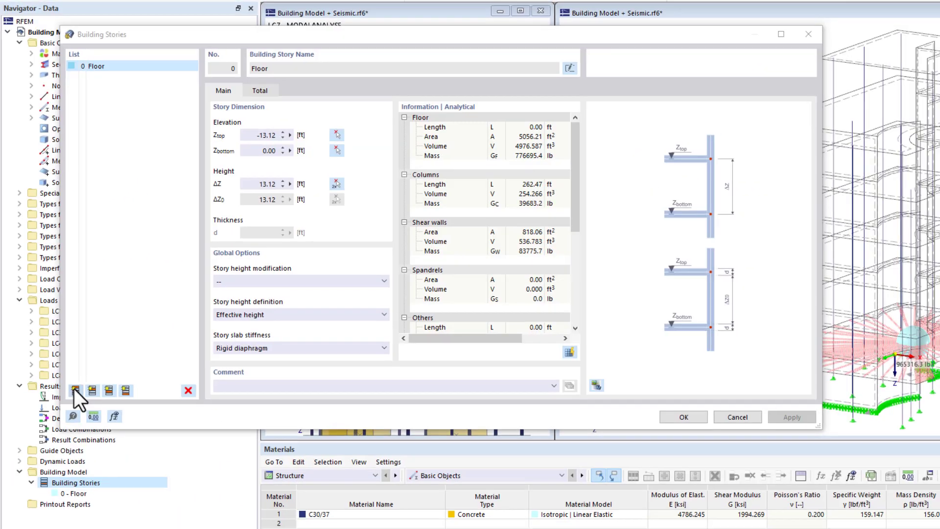
- Add stories 0, 1 and 2 Floor, then show story 3's shear wall forces in an enlarged table
{"action": "left_click", "coordinate": [71, 382]}
{"action": "left_click", "coordinate": [70, 378]}
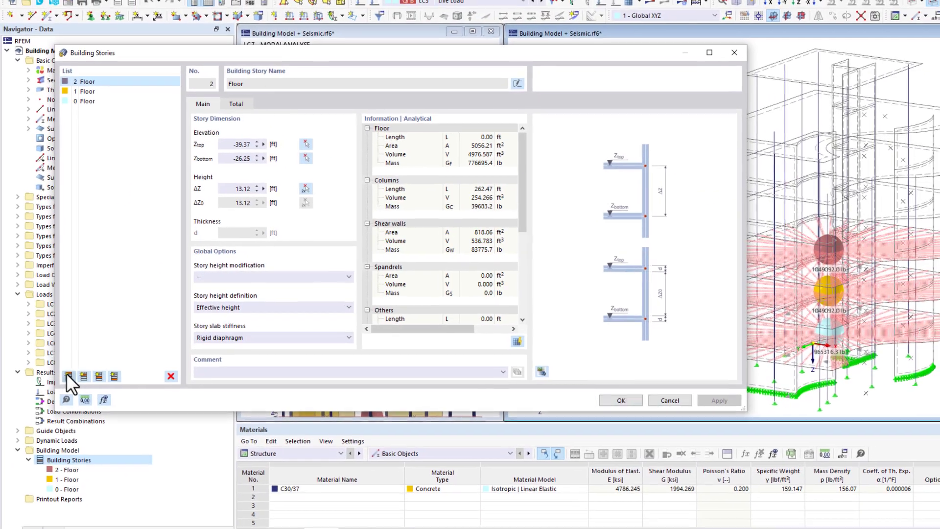
{"action": "left_click", "coordinate": [69, 378]}
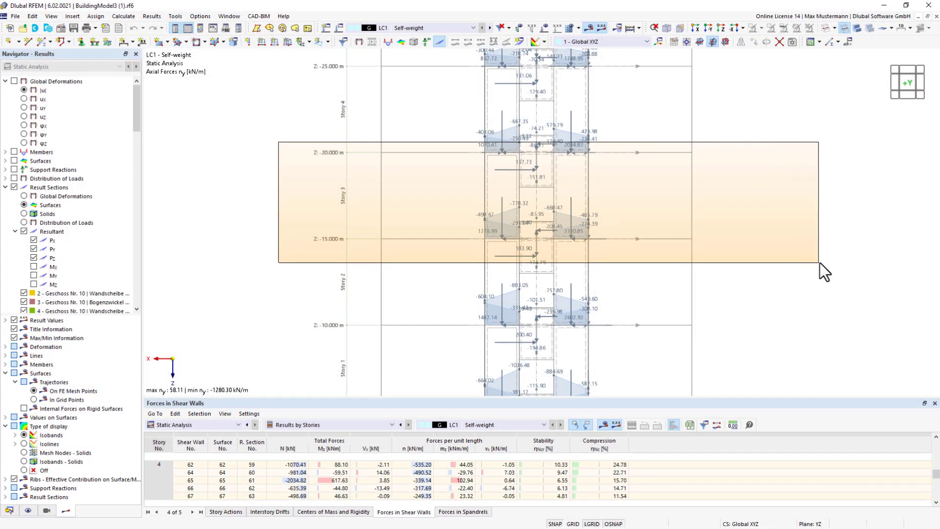
{"action": "left_click_drag", "start_coordinate": [831, 258], "coordinate": [831, 258]}
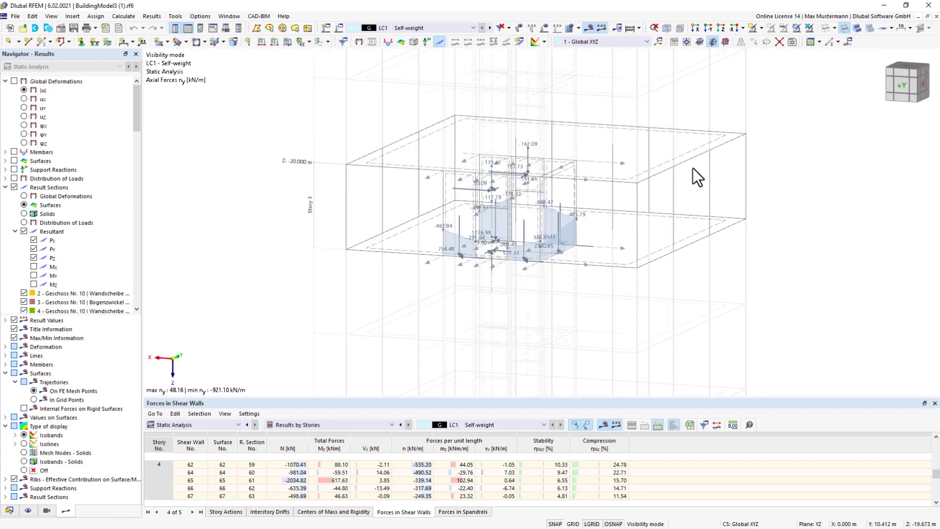
{"action": "left_click_drag", "start_coordinate": [520, 400], "coordinate": [537, 216]}
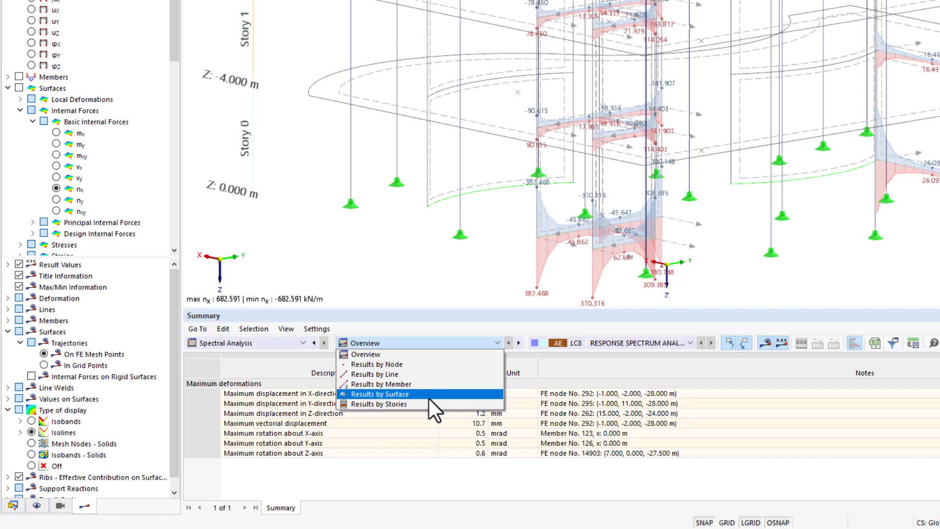
- Review results by stories, interstory drifts, centers of mass and shear wall forces
{"action": "left_click", "coordinate": [428, 403]}
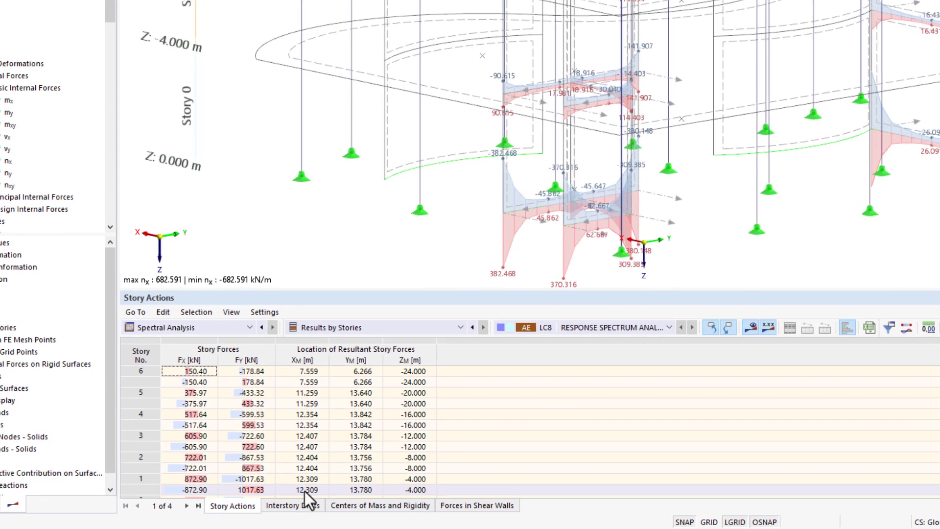
{"action": "left_click", "coordinate": [342, 507]}
{"action": "left_click", "coordinate": [345, 505]}
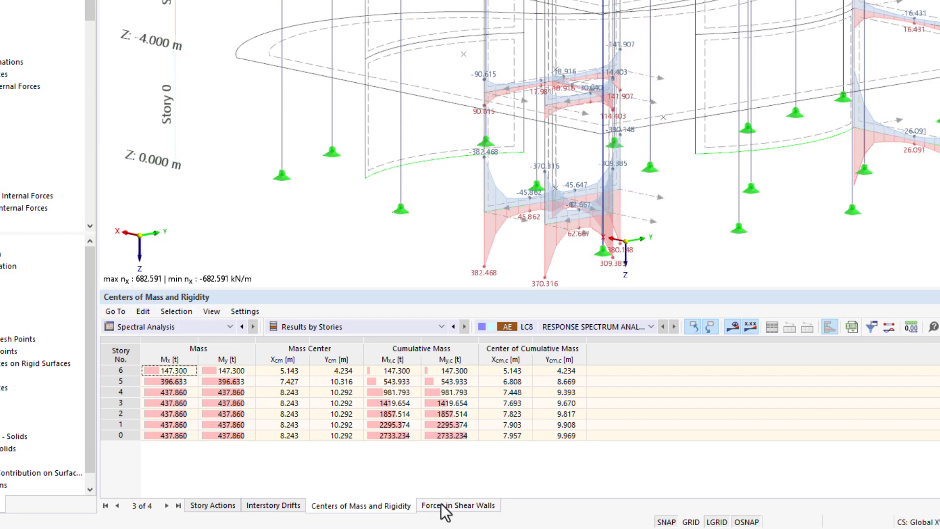
{"action": "left_click", "coordinate": [445, 505]}
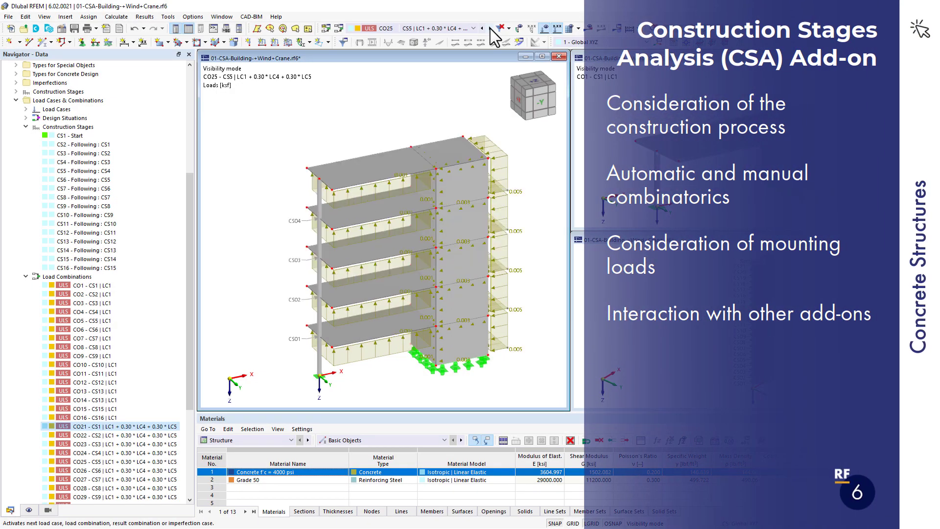
- Create construction stage CS3 after CS2 that adds the third-floor surfaces 13-18
{"action": "left_click", "coordinate": [491, 31]}
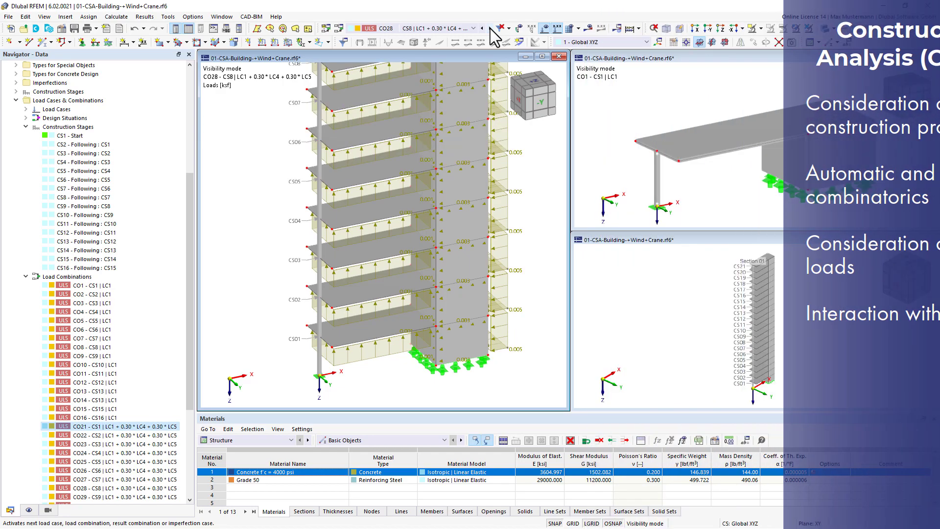
{"action": "left_click", "coordinate": [465, 144]}
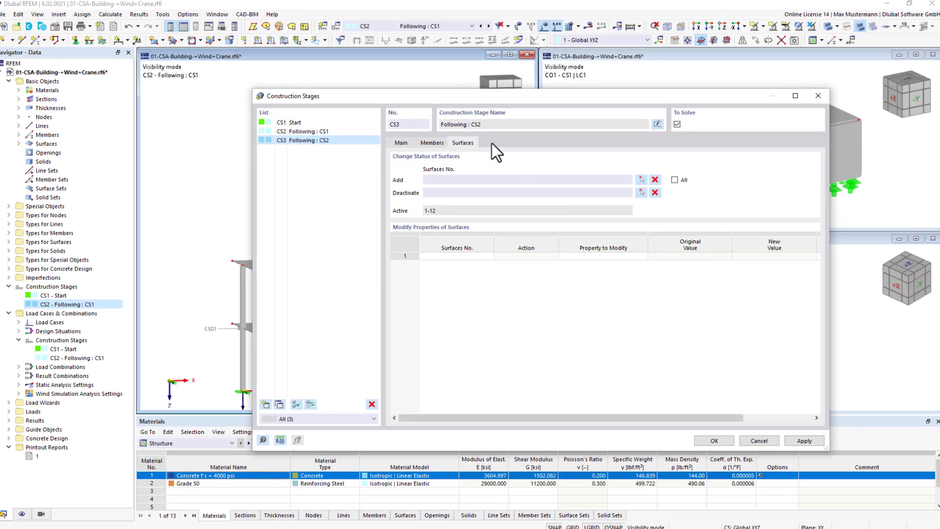
{"action": "left_click", "coordinate": [639, 180]}
{"action": "left_click_drag", "start_coordinate": [169, 184], "coordinate": [509, 287]}
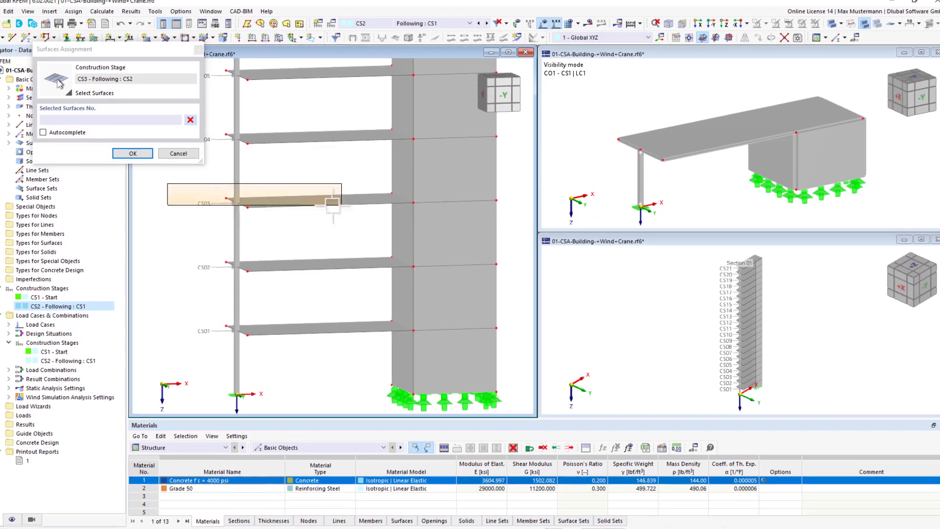
{"action": "key", "text": "Return"}
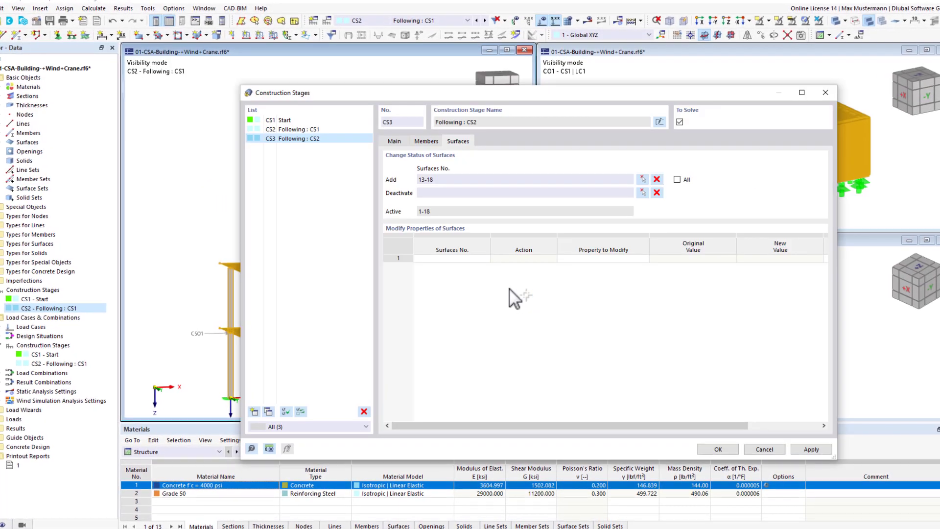
{"action": "left_click", "coordinate": [706, 451]}
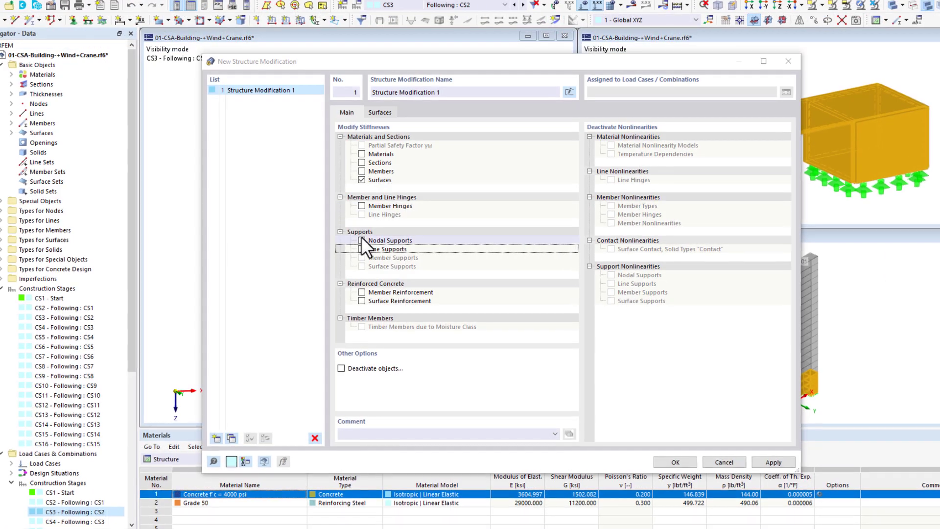
- Include nodal and line supports in Structure Modification 1 and show its nodal support factors
{"action": "left_click", "coordinate": [361, 241]}
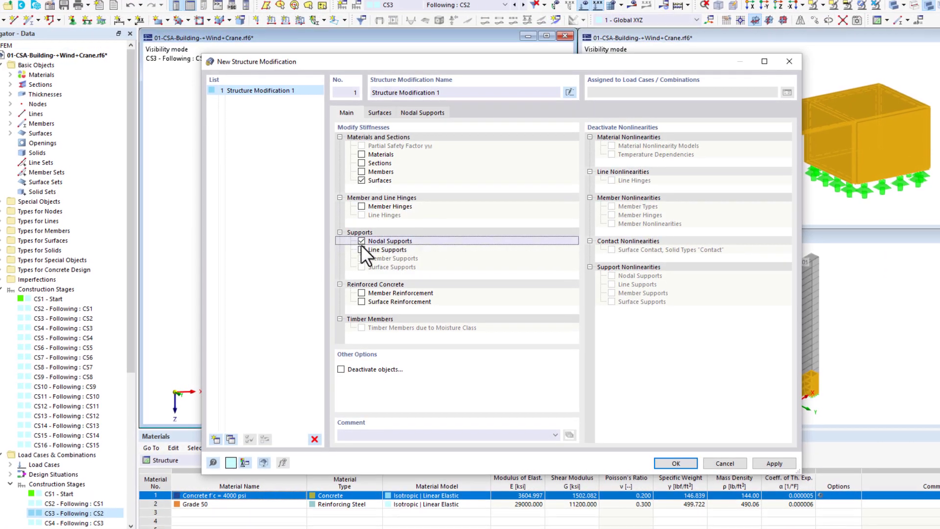
{"action": "left_click", "coordinate": [422, 113]}
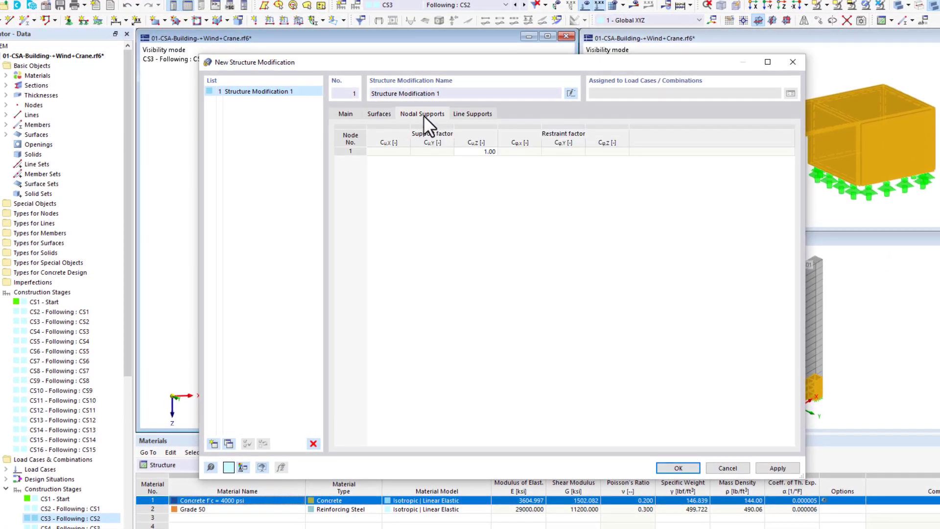